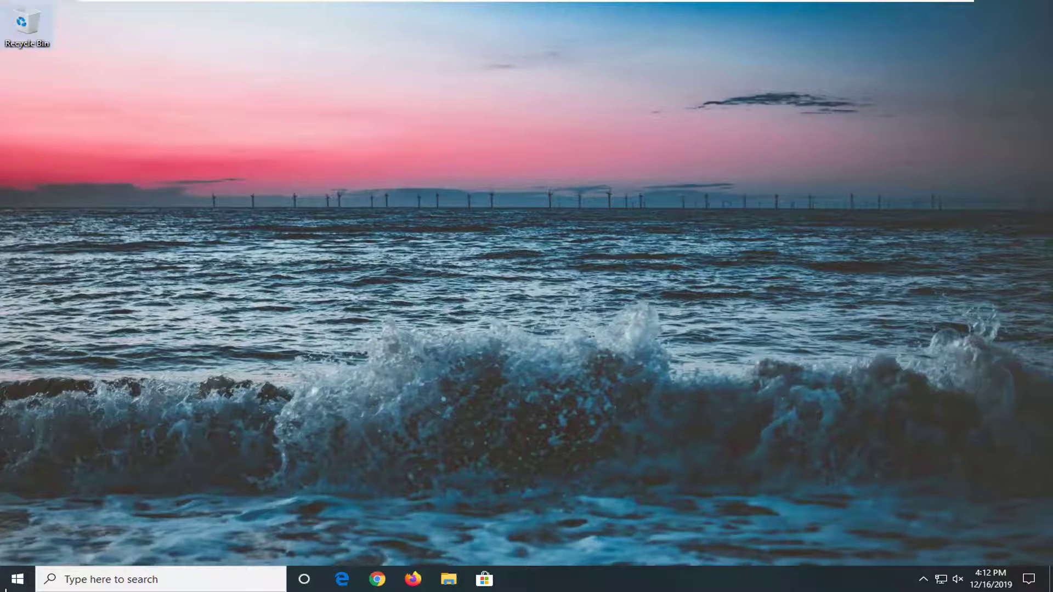
Search Start for 'network reset' and open the Network reset settings page.
left_click(18, 579)
type("n")
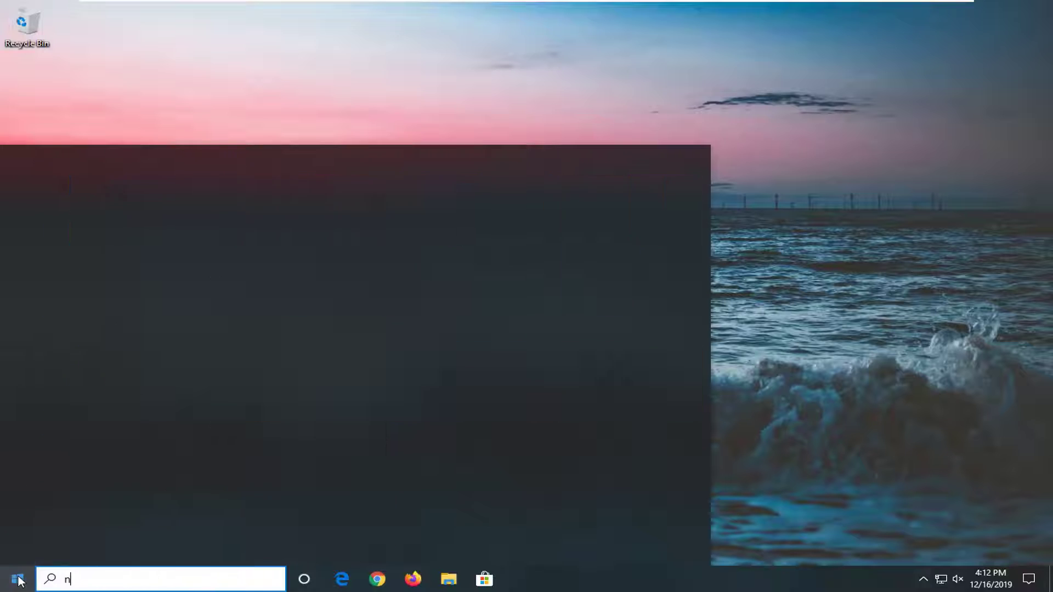
type("etwork reset")
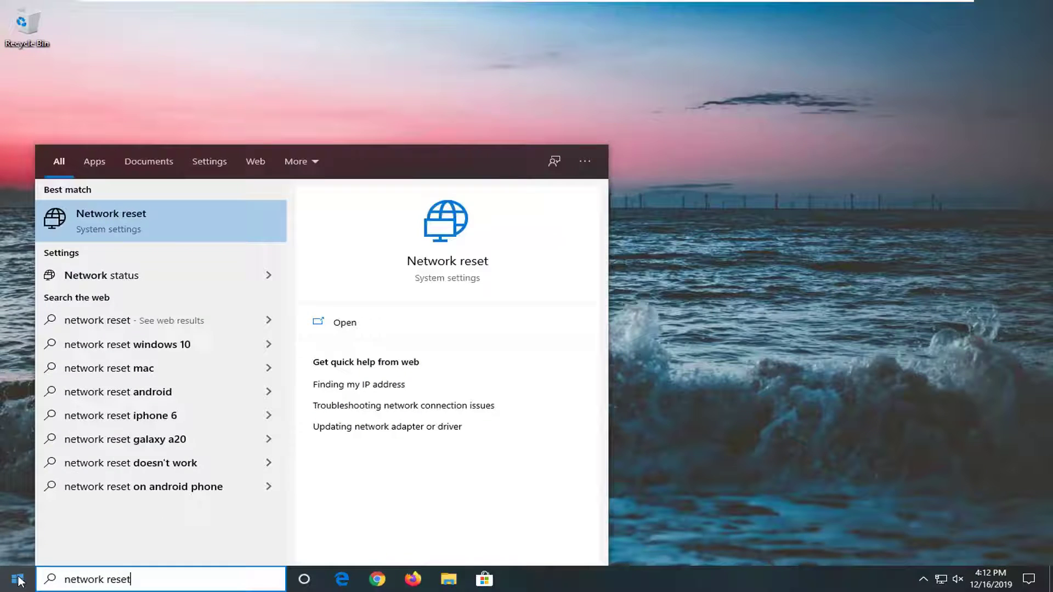
left_click(132, 212)
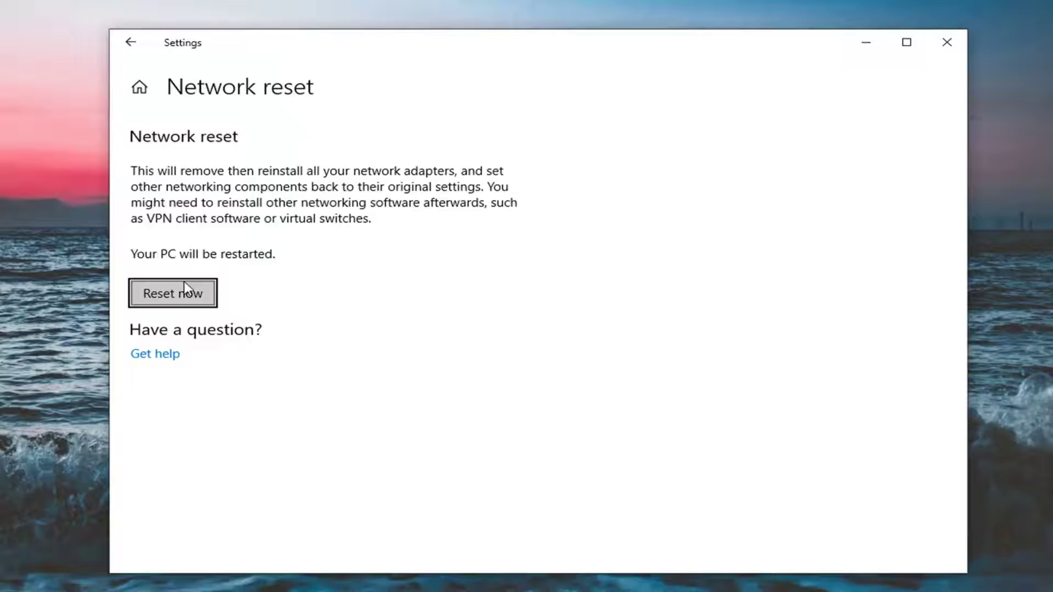
Start Reset now on the Network reset page and confirm with Yes.
left_click(179, 300)
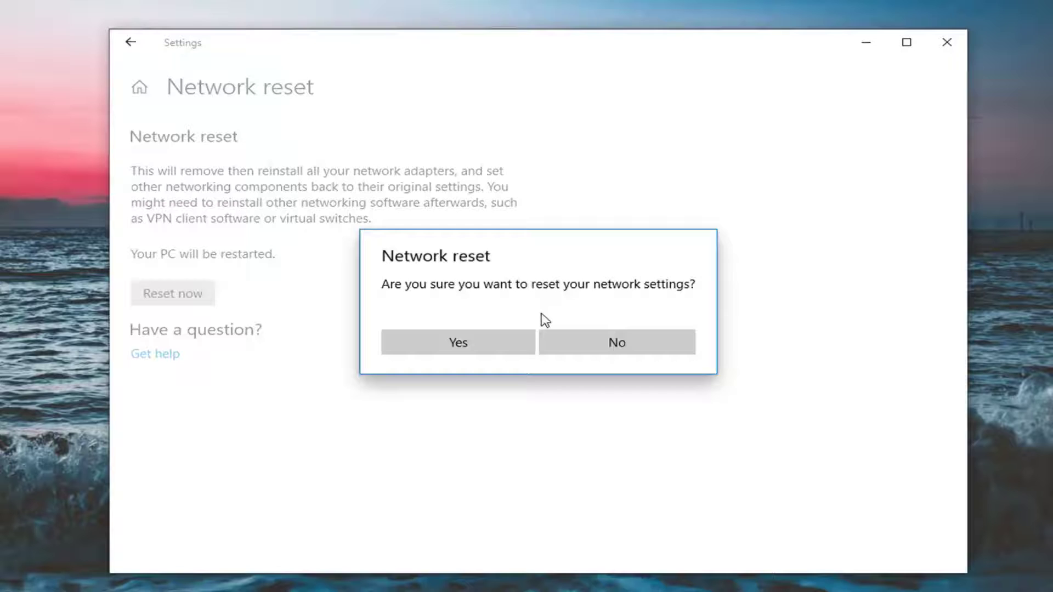
left_click(473, 346)
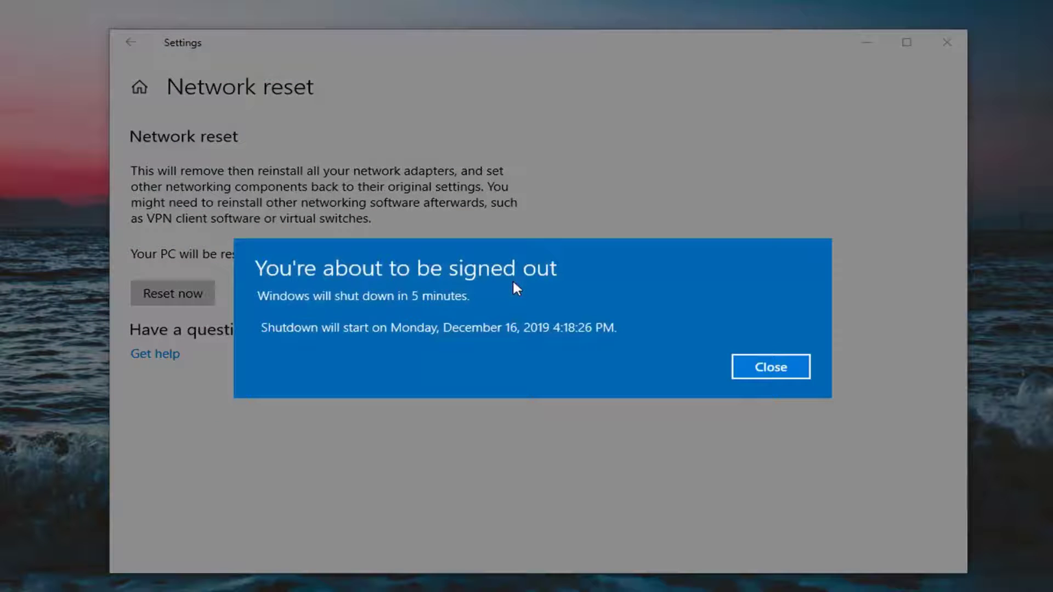
Dismiss the five-minute shutdown notice and show the Start menu power options.
left_click(754, 370)
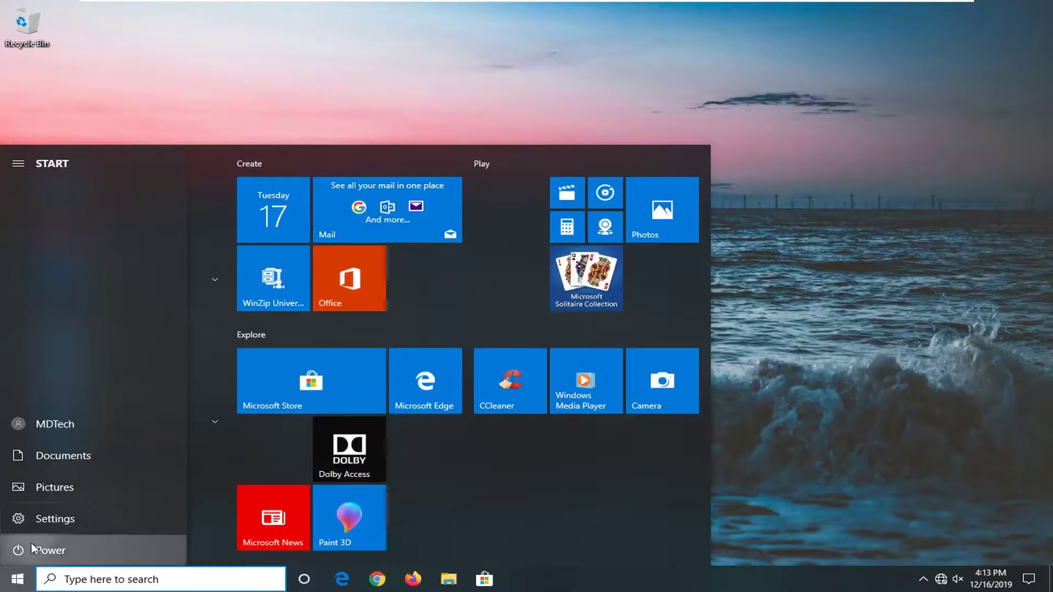
left_click(31, 544)
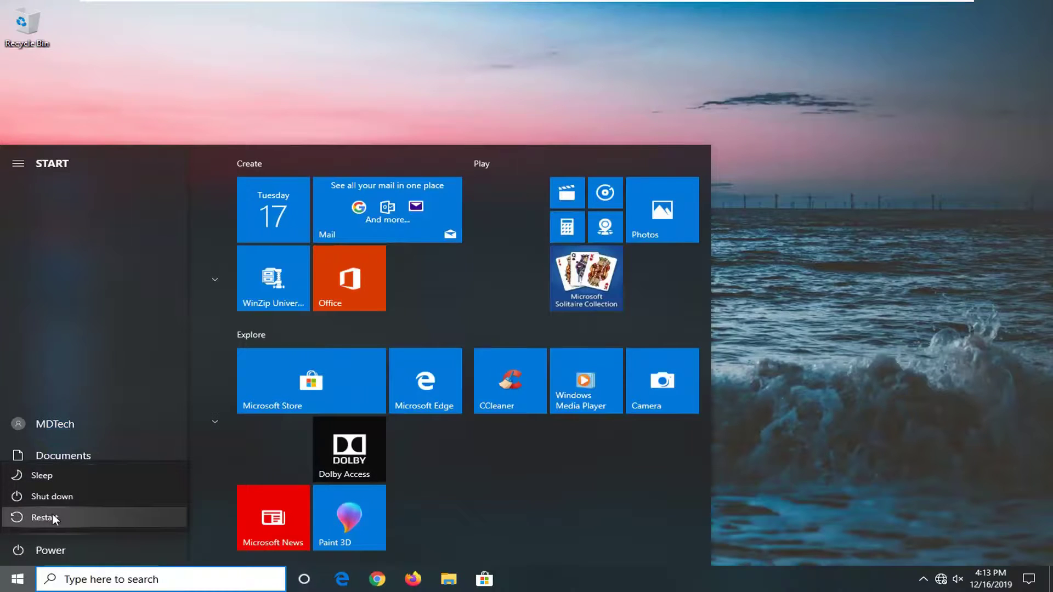
Choose Restart from the Power flyout to reboot the PC immediately.
left_click(46, 519)
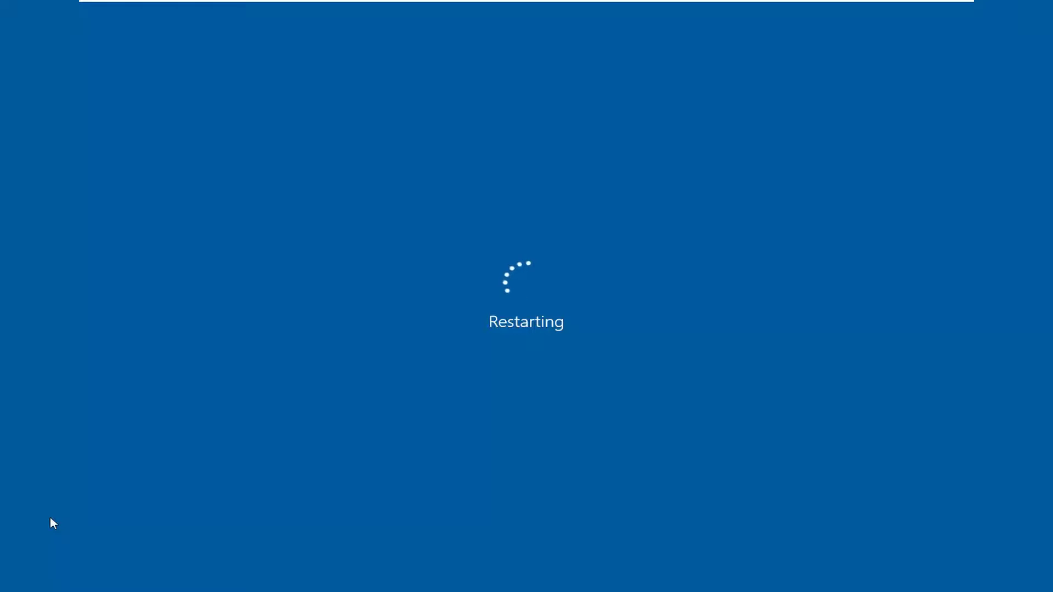